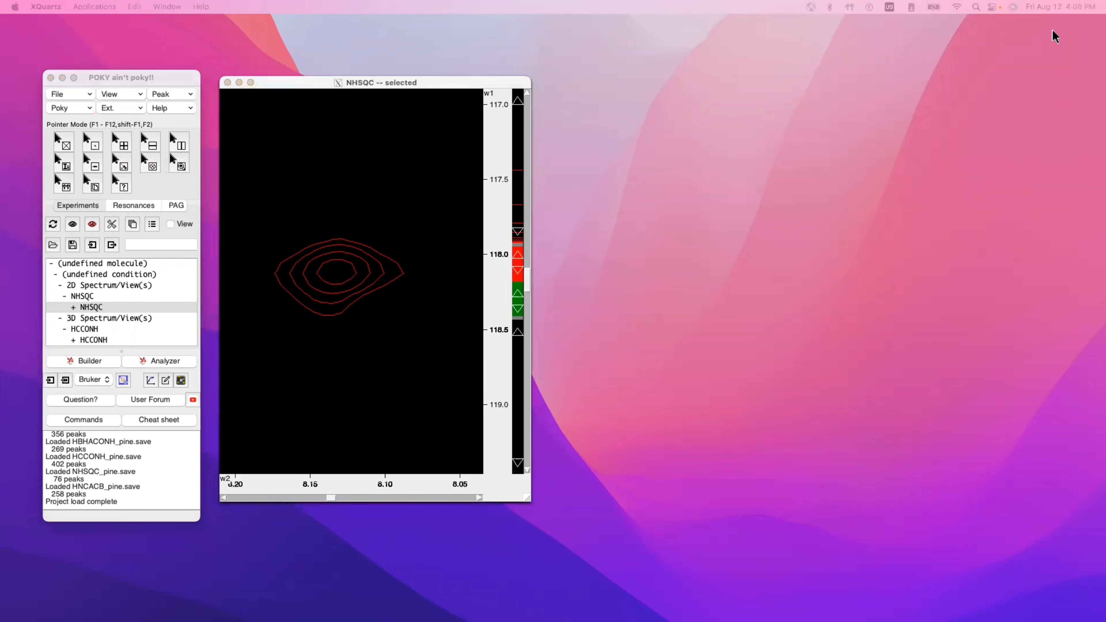
Fit two peaks to the selected NHSQC signal in REDEN and inspect the original and fitted surfaces in 3D
{"action": "left_click_drag", "start_coordinate": [832, 40], "coordinate": [718, 84]}
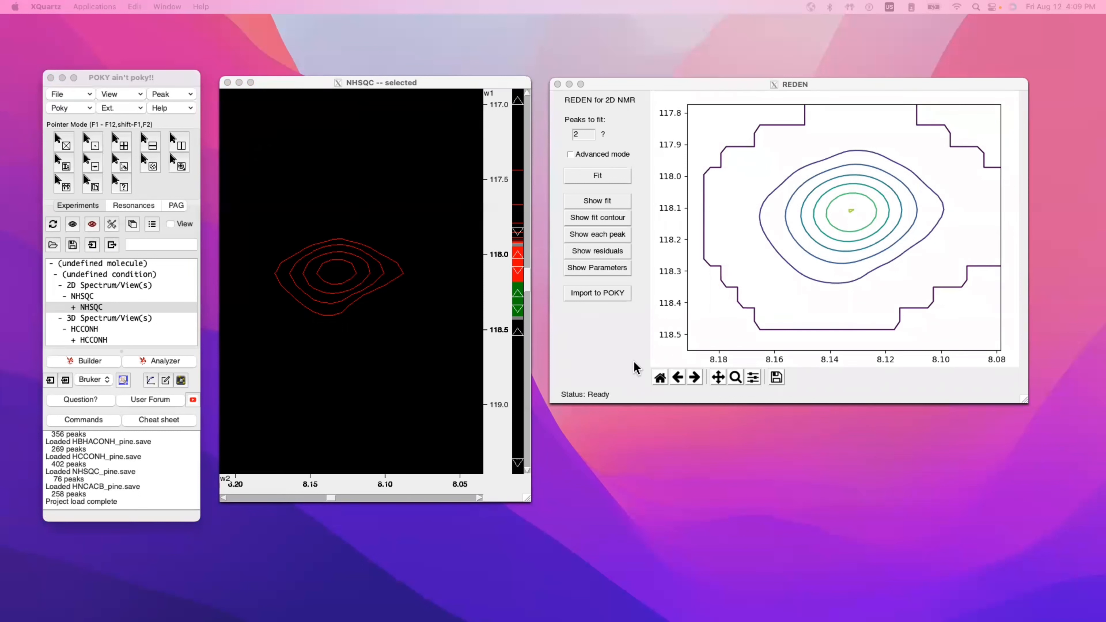
{"action": "left_click", "coordinate": [645, 81]}
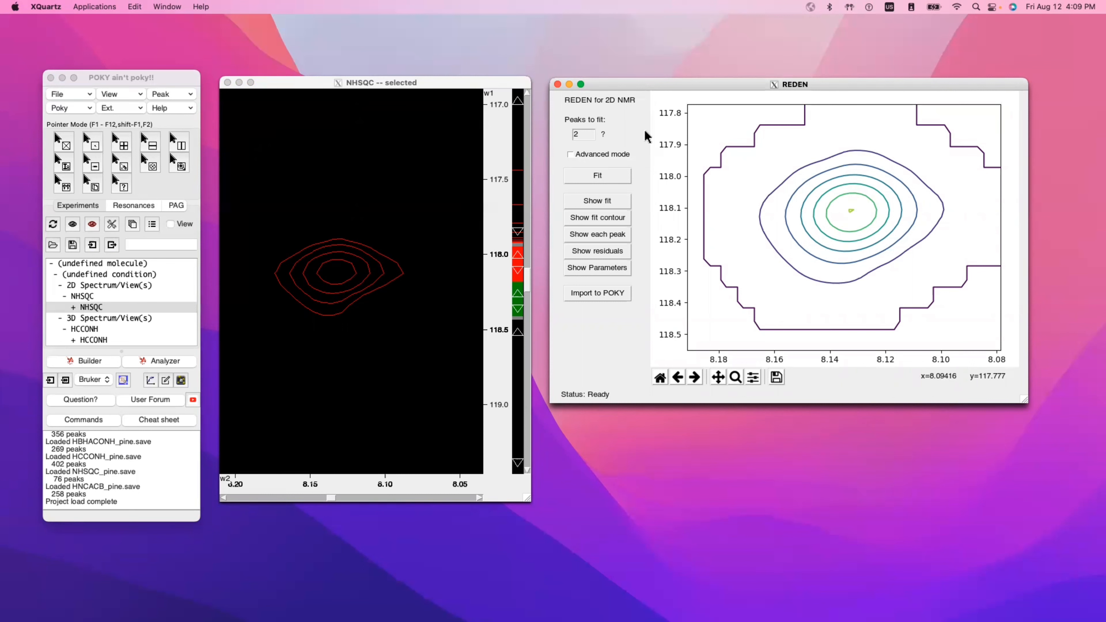
{"action": "mouse_move", "coordinate": [587, 124]}
{"action": "left_click", "coordinate": [605, 176]}
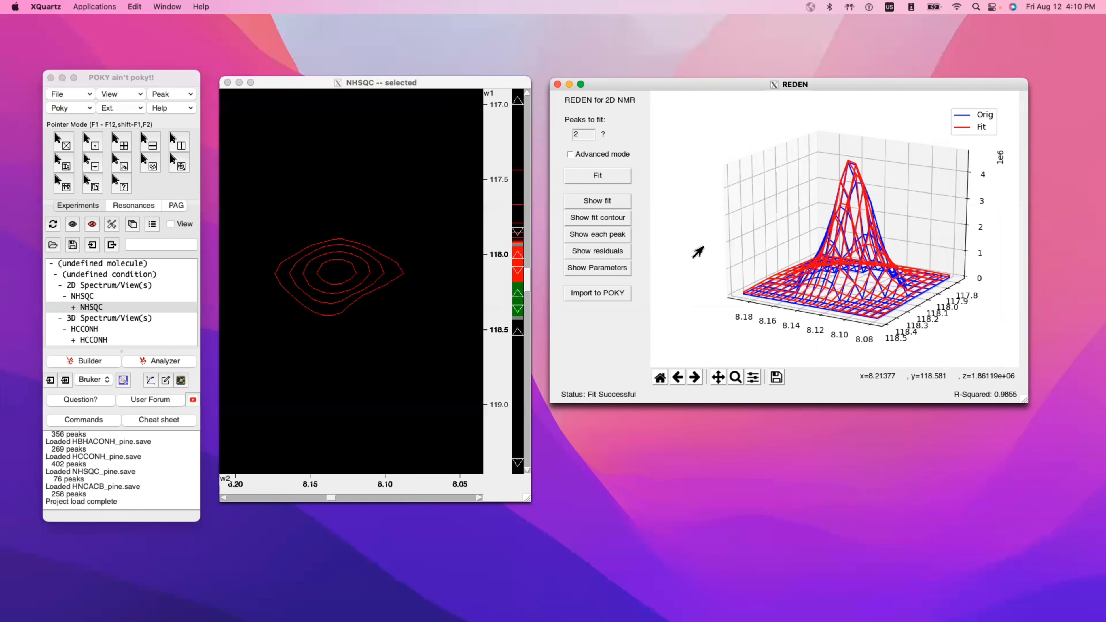
{"action": "left_click_drag", "start_coordinate": [699, 247], "coordinate": [688, 238]}
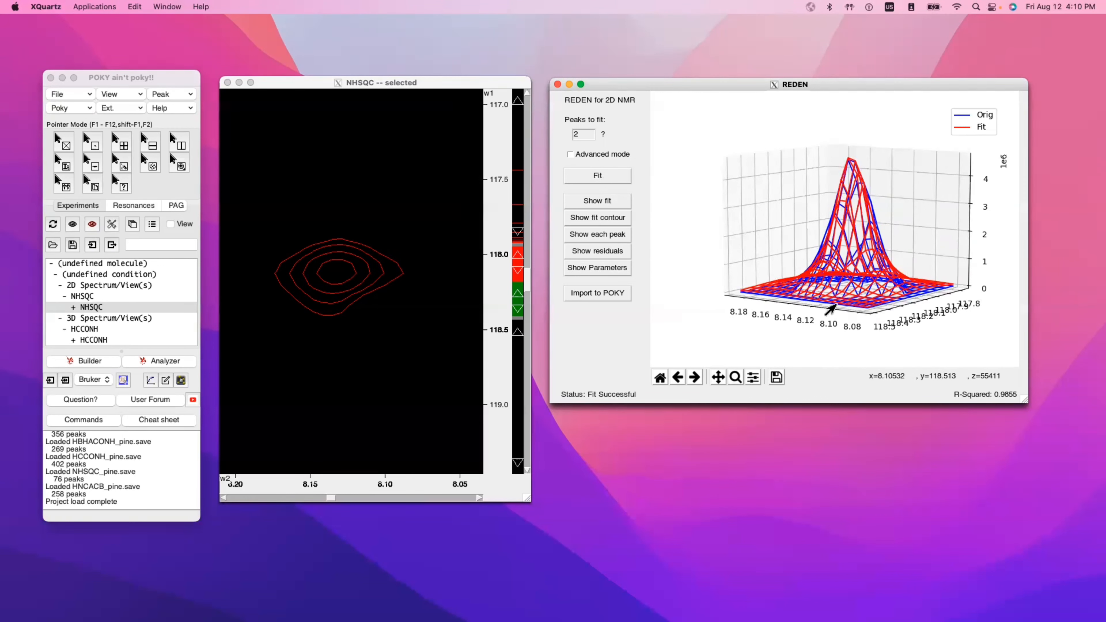
{"action": "mouse_move", "coordinate": [827, 306]}
{"action": "left_mouse_down"}
{"action": "mouse_move", "coordinate": [853, 307]}
{"action": "mouse_move", "coordinate": [817, 301]}
{"action": "left_mouse_up"}
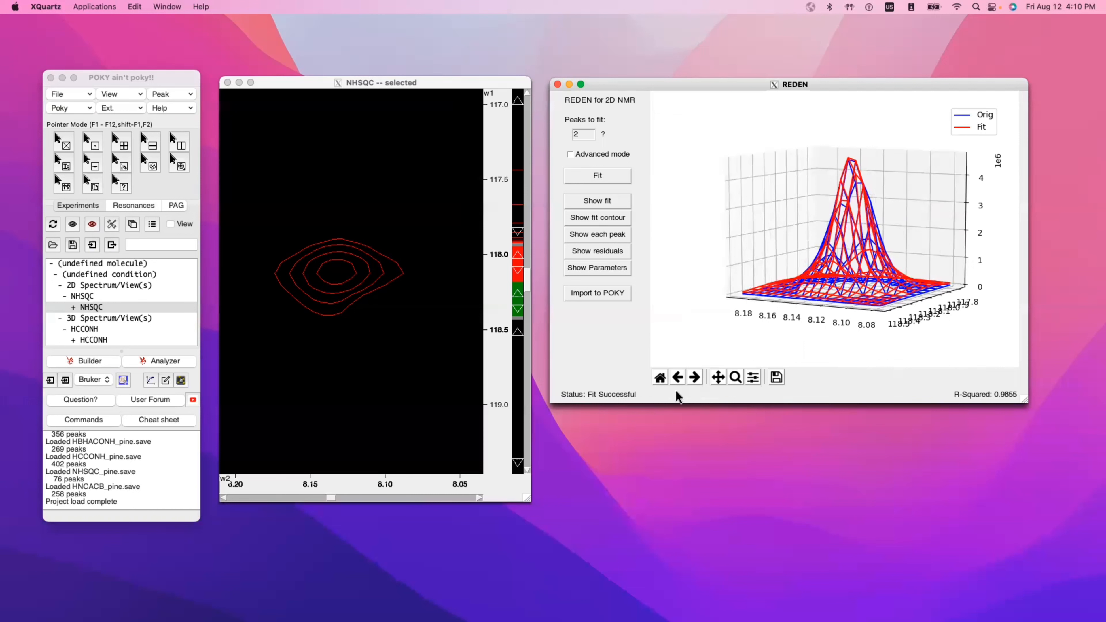
Try adjusting the 3D fit plot's margins and spacing, with wspace 0.15 and hspace 0.10, and reset the layout
{"action": "left_click", "coordinate": [746, 382]}
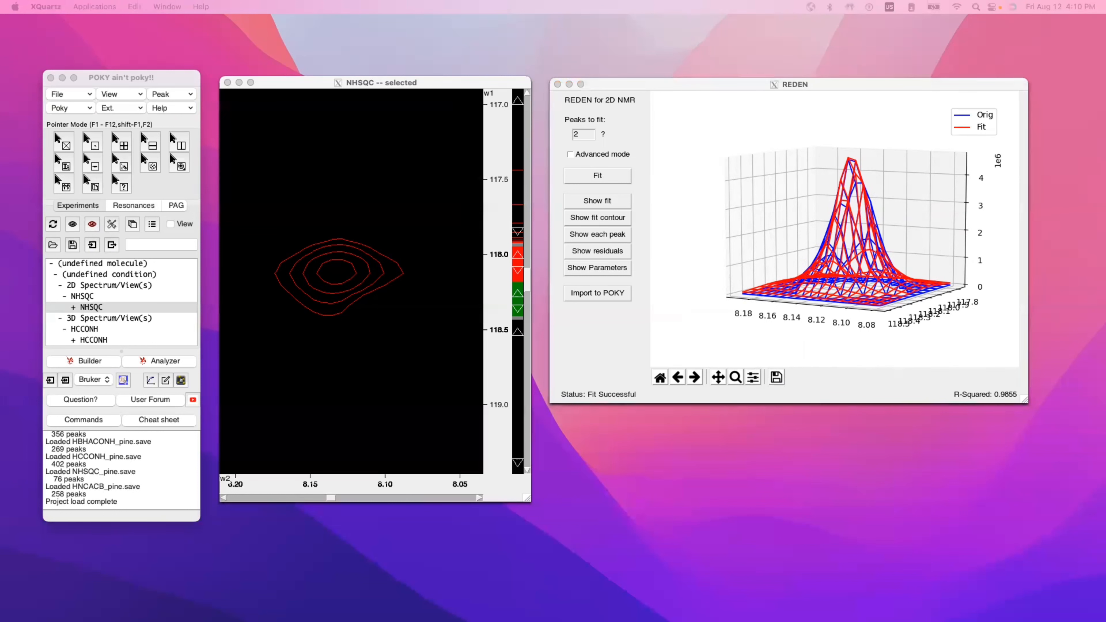
{"action": "left_click_drag", "start_coordinate": [884, 308], "coordinate": [841, 414]}
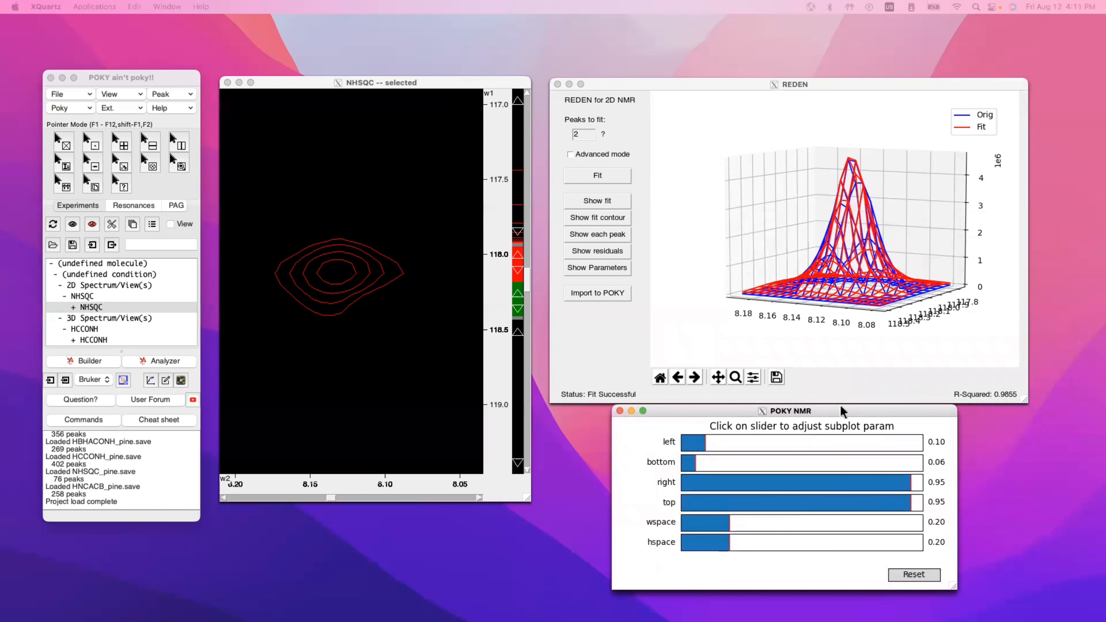
{"action": "left_click_drag", "start_coordinate": [695, 441], "coordinate": [697, 470]}
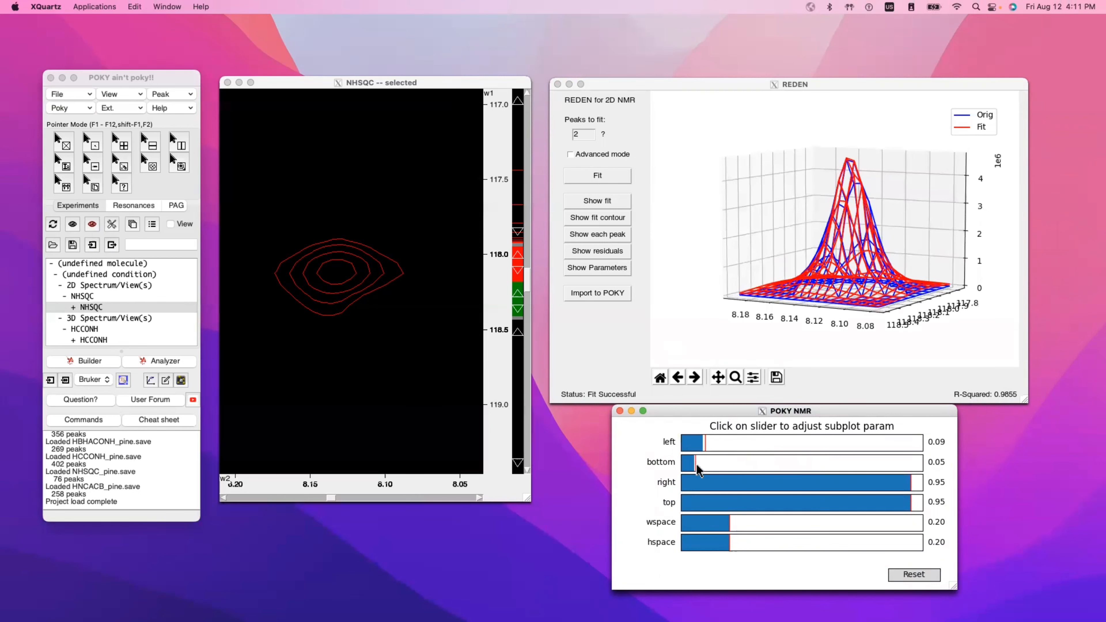
{"action": "left_click_drag", "start_coordinate": [882, 487], "coordinate": [903, 504]}
{"action": "left_click_drag", "start_coordinate": [699, 530], "coordinate": [703, 552]}
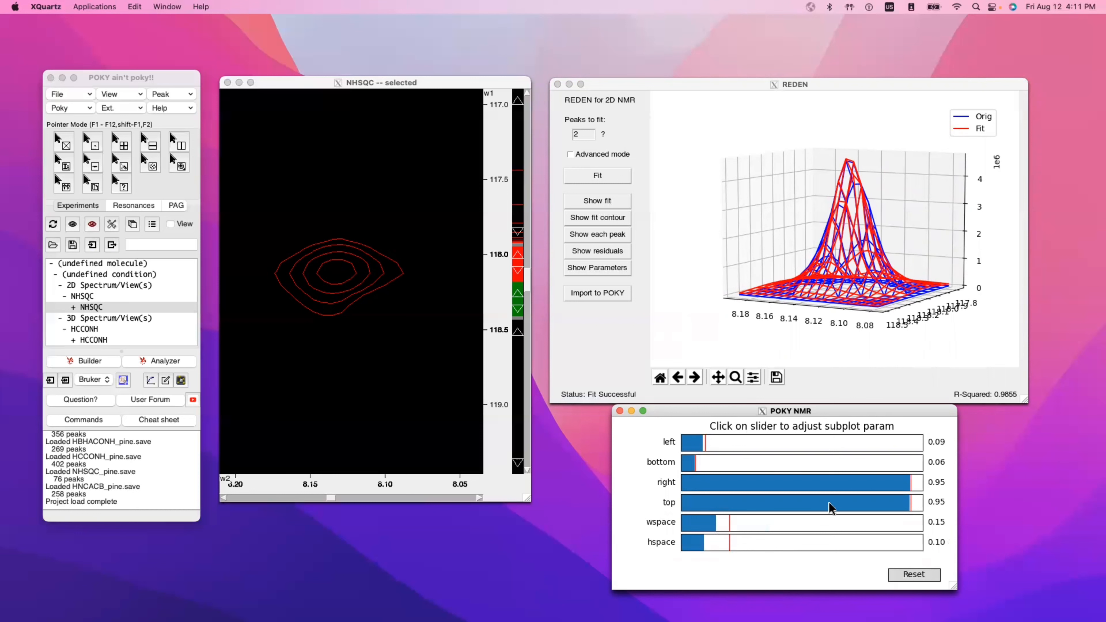
{"action": "left_click", "coordinate": [913, 576]}
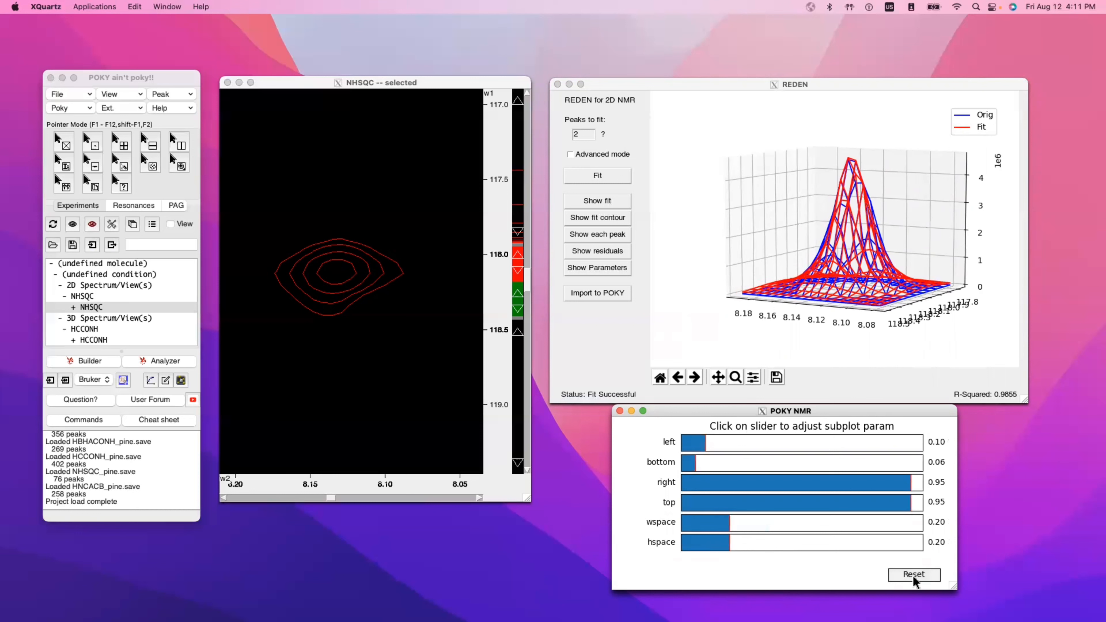
{"action": "left_click", "coordinate": [618, 410]}
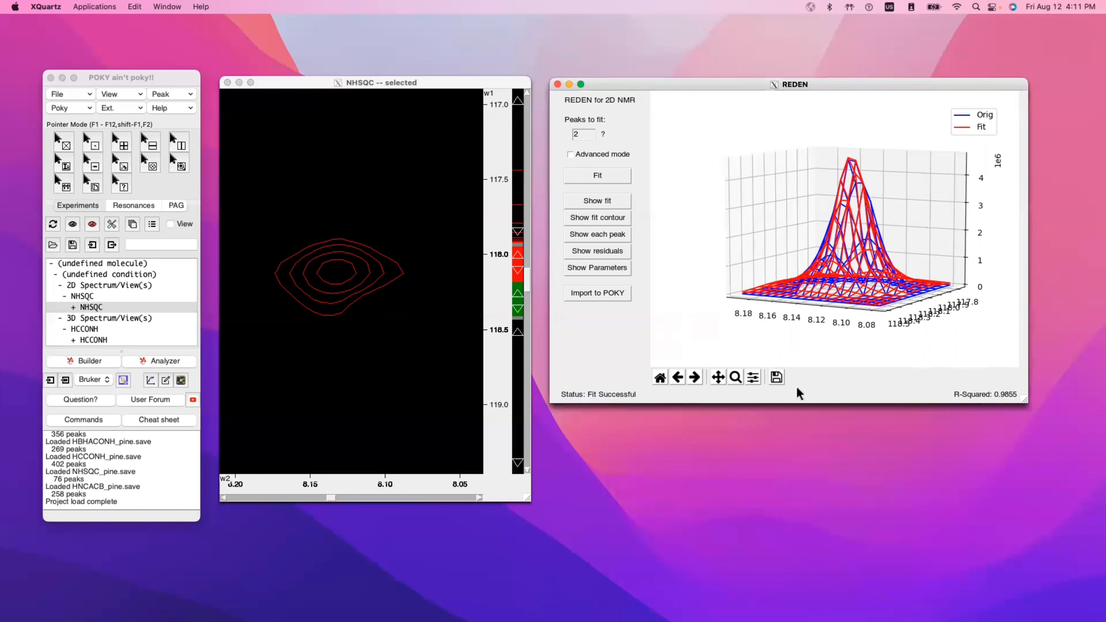
Check the file formats available for saving the fit figure and cancel the save
{"action": "left_click", "coordinate": [776, 377]}
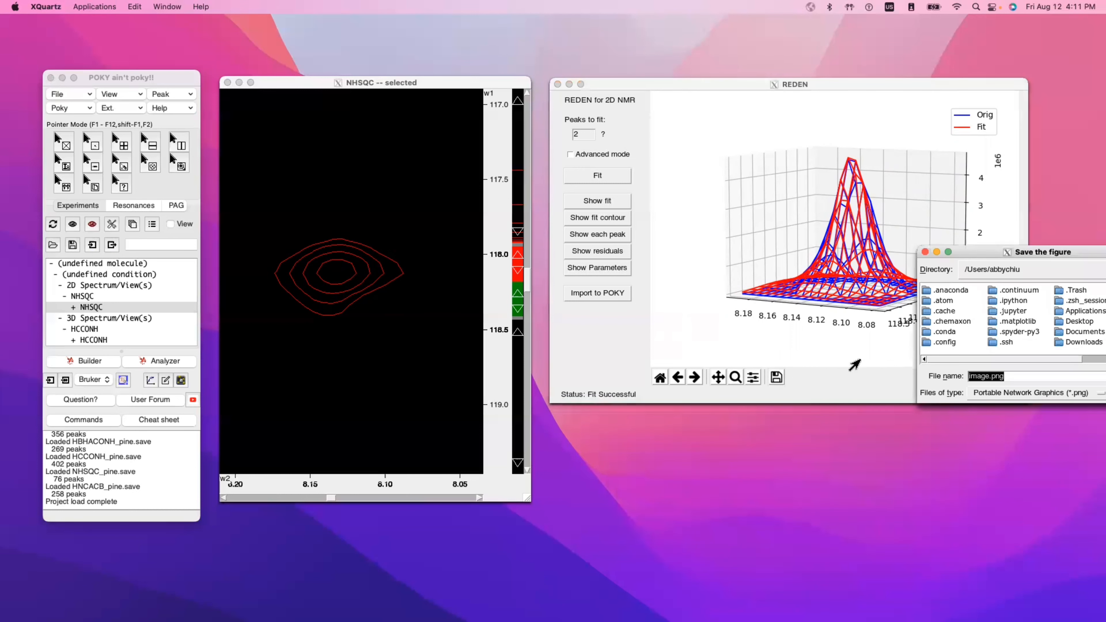
{"action": "left_click_drag", "start_coordinate": [1045, 252], "coordinate": [816, 310]}
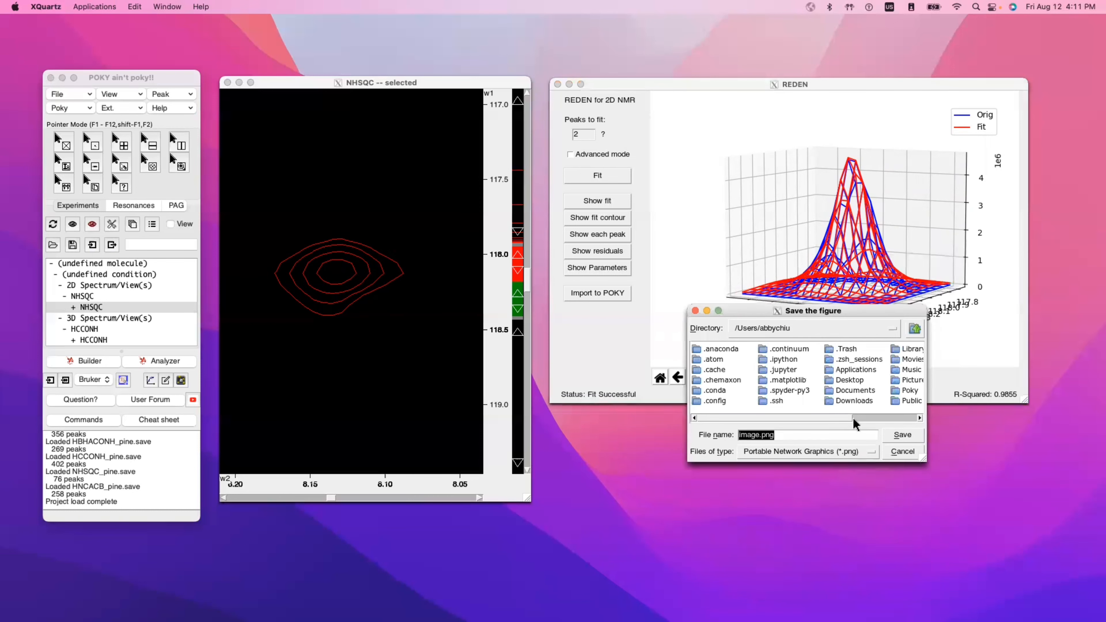
{"action": "left_click", "coordinate": [858, 452]}
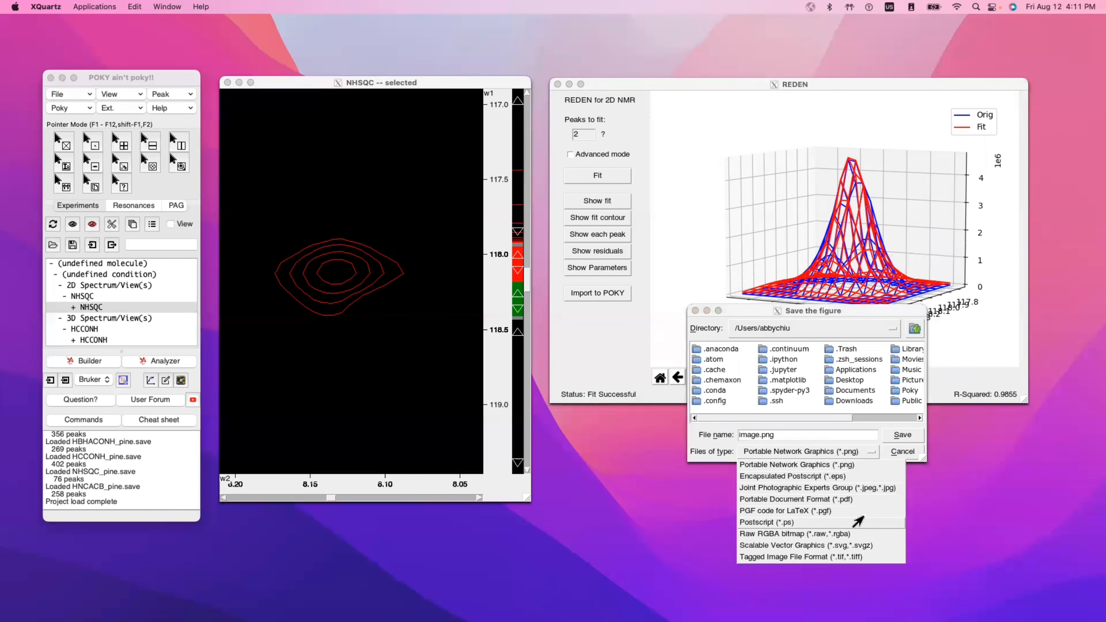
{"action": "left_click", "coordinate": [913, 455]}
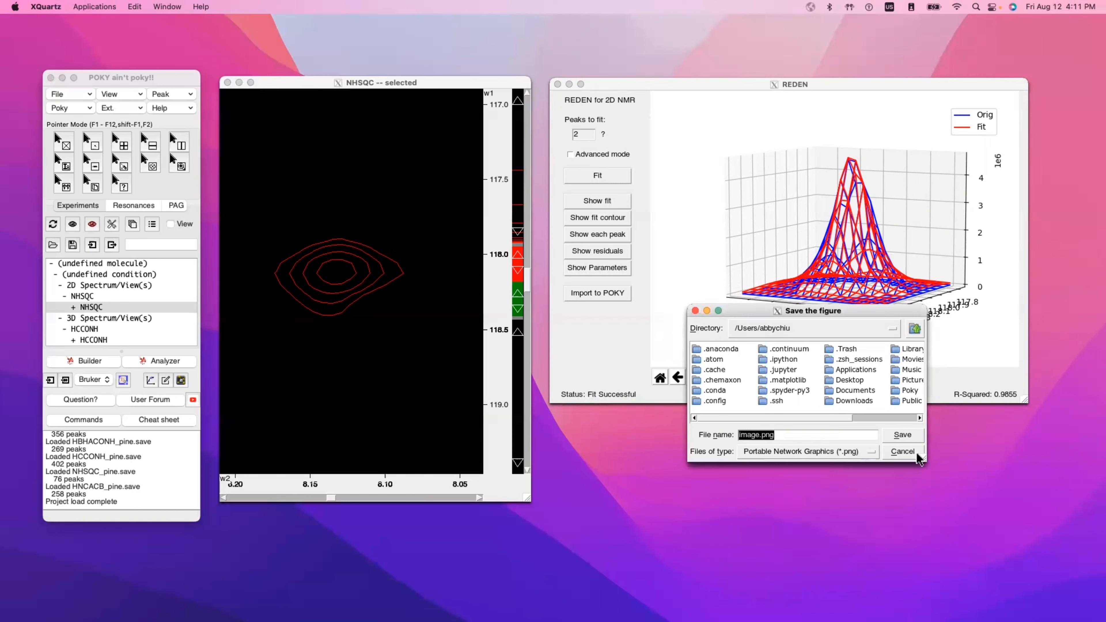
{"action": "left_click", "coordinate": [904, 452]}
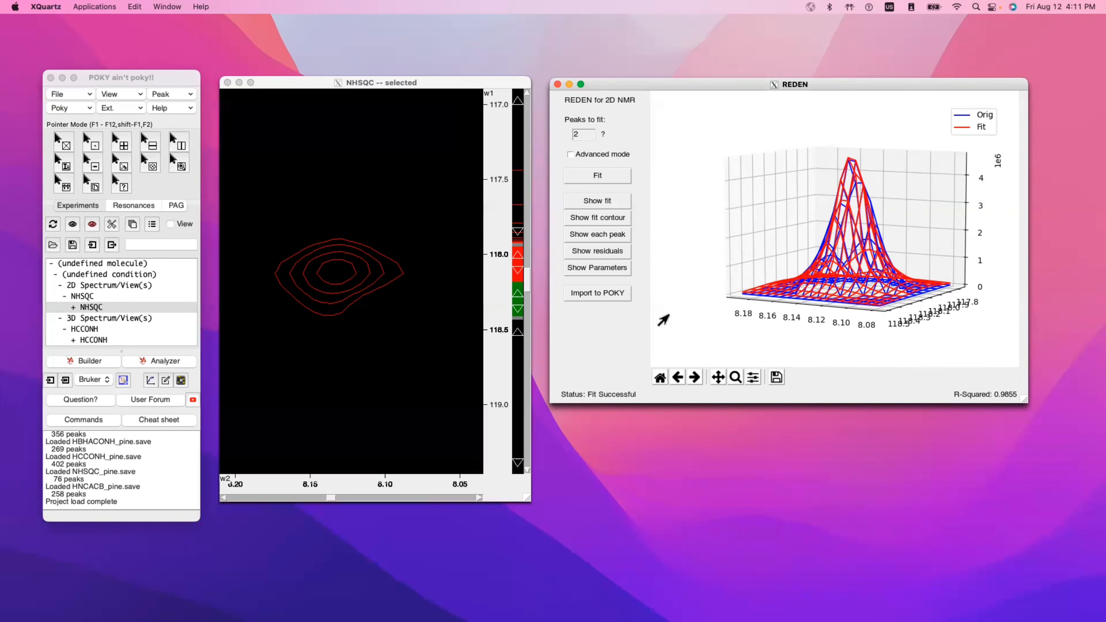
Display the fit contour over the original data and enlarge the area around the fitted peak centres
{"action": "left_click", "coordinate": [609, 216]}
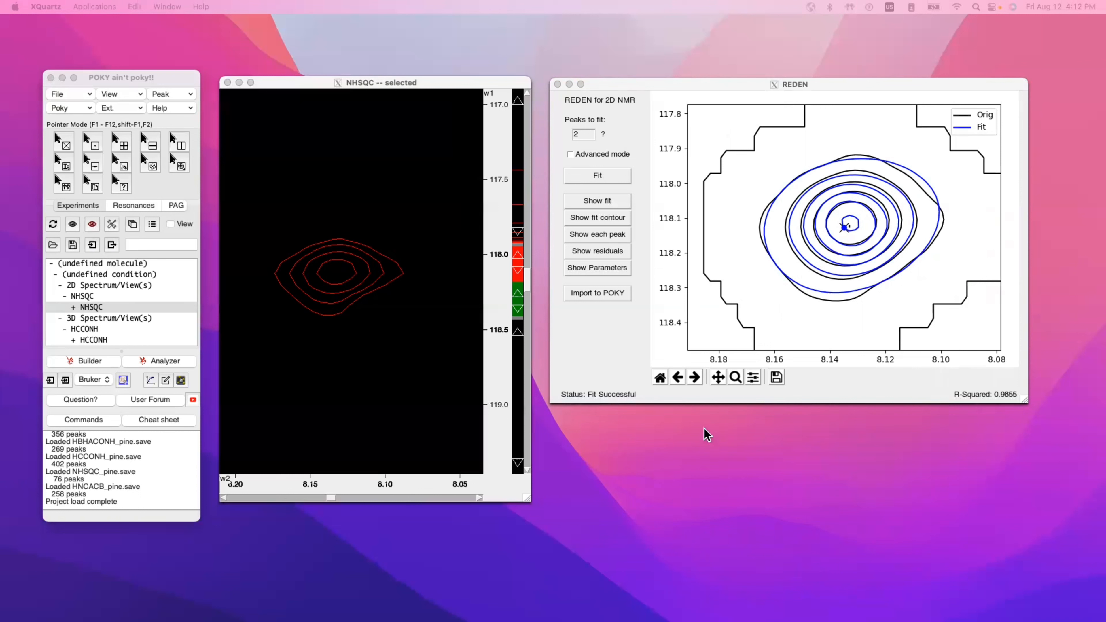
{"action": "left_click", "coordinate": [734, 383]}
{"action": "left_click", "coordinate": [735, 383]}
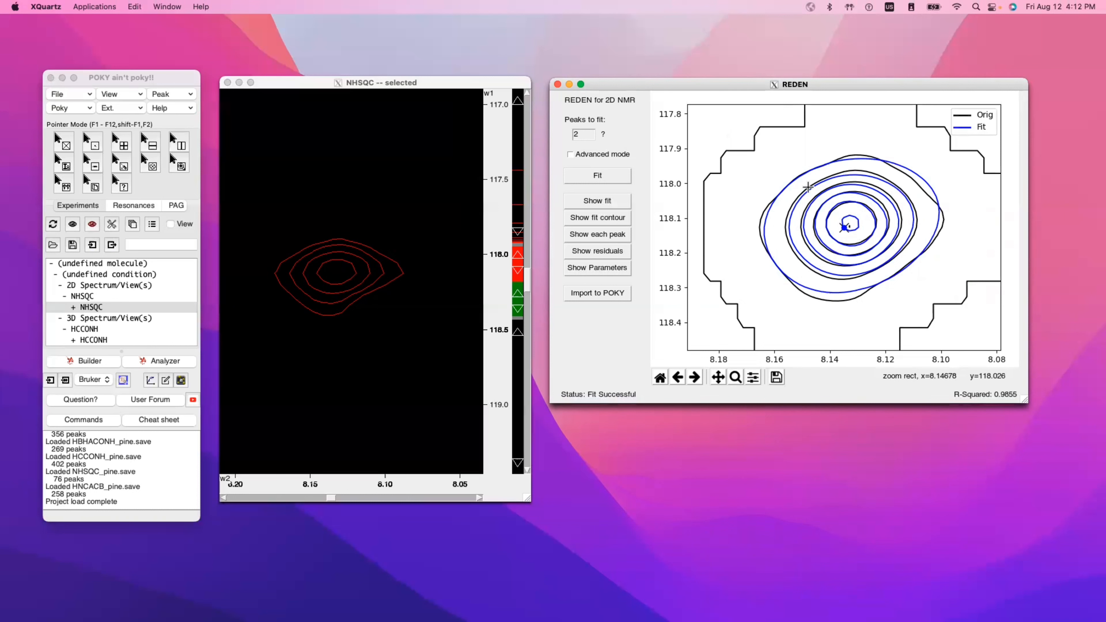
{"action": "left_click_drag", "start_coordinate": [796, 183], "coordinate": [912, 263]}
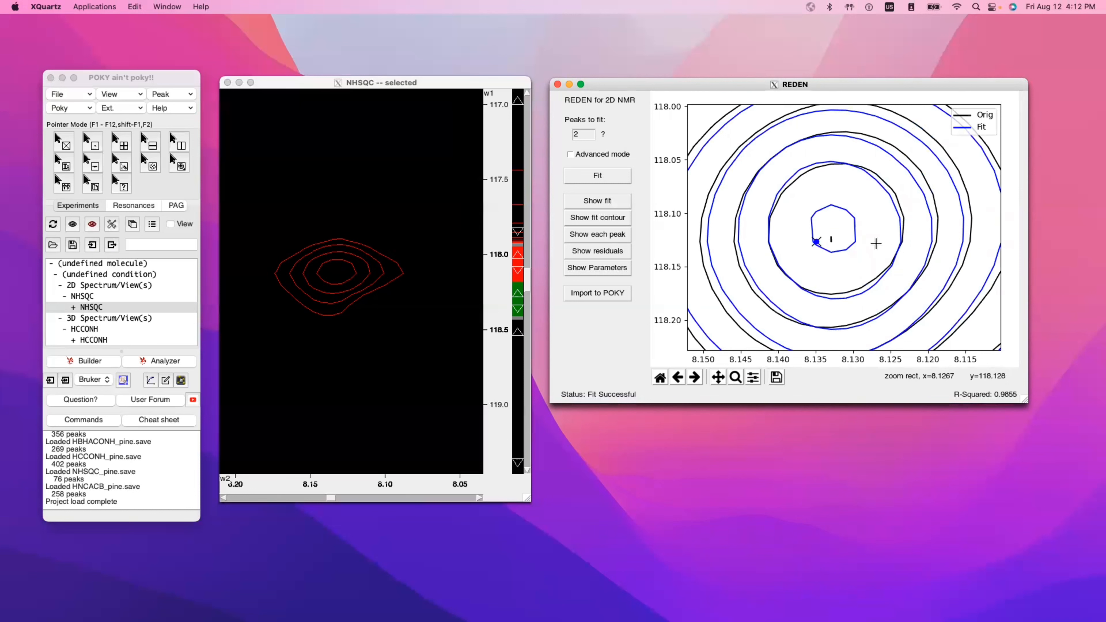
{"action": "left_click_drag", "start_coordinate": [748, 164], "coordinate": [952, 309]}
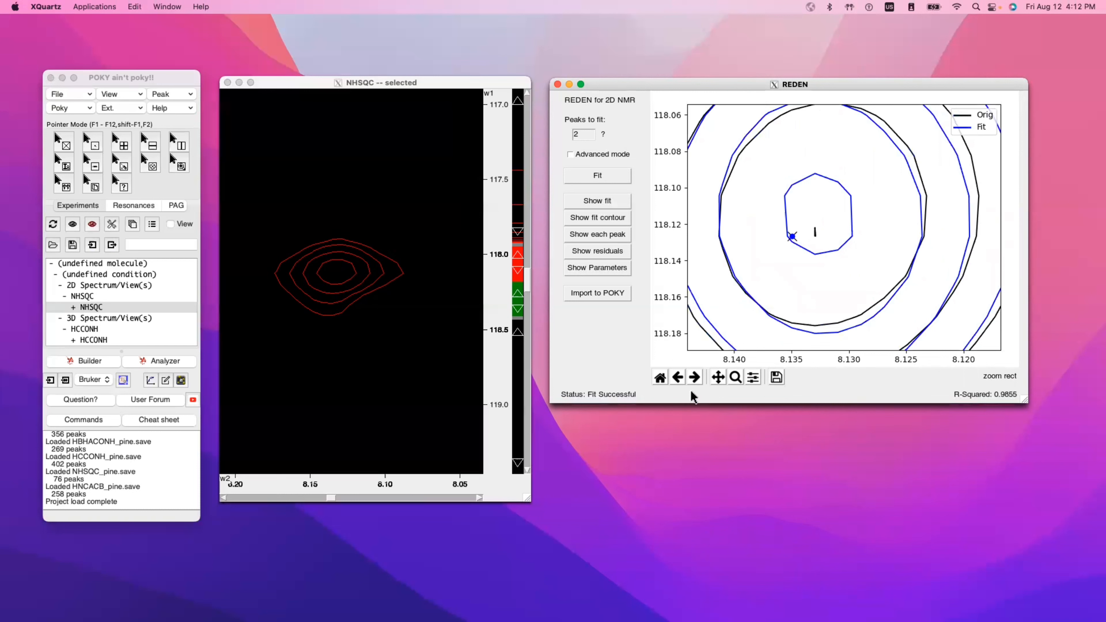
Go back and forward through the contour plot's zoom history and restore its original view
{"action": "left_click", "coordinate": [676, 378]}
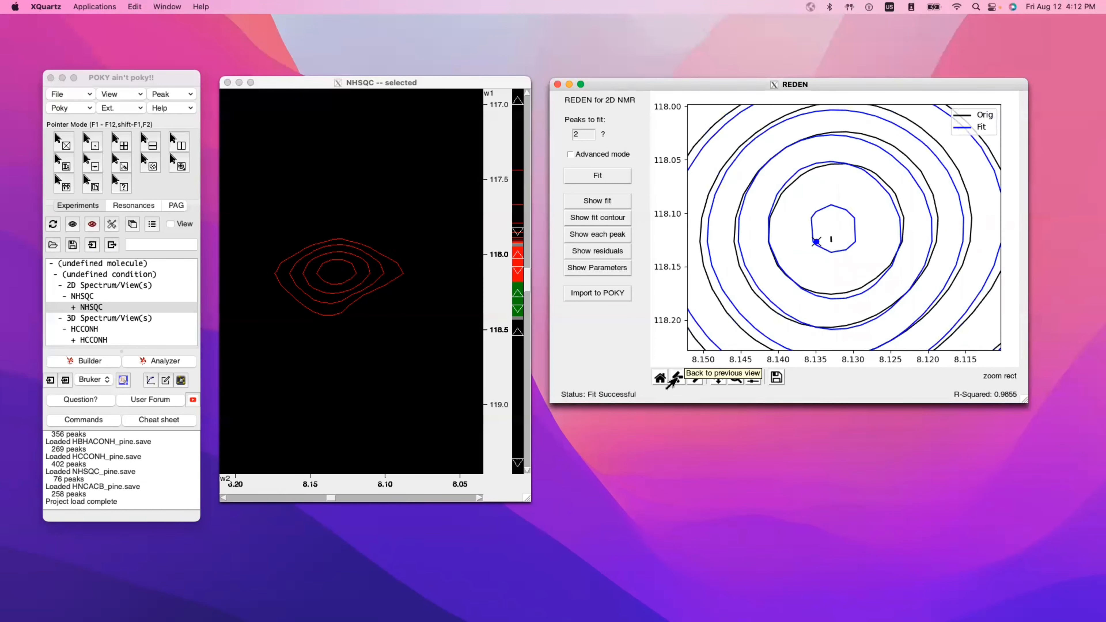
{"action": "left_click", "coordinate": [676, 379]}
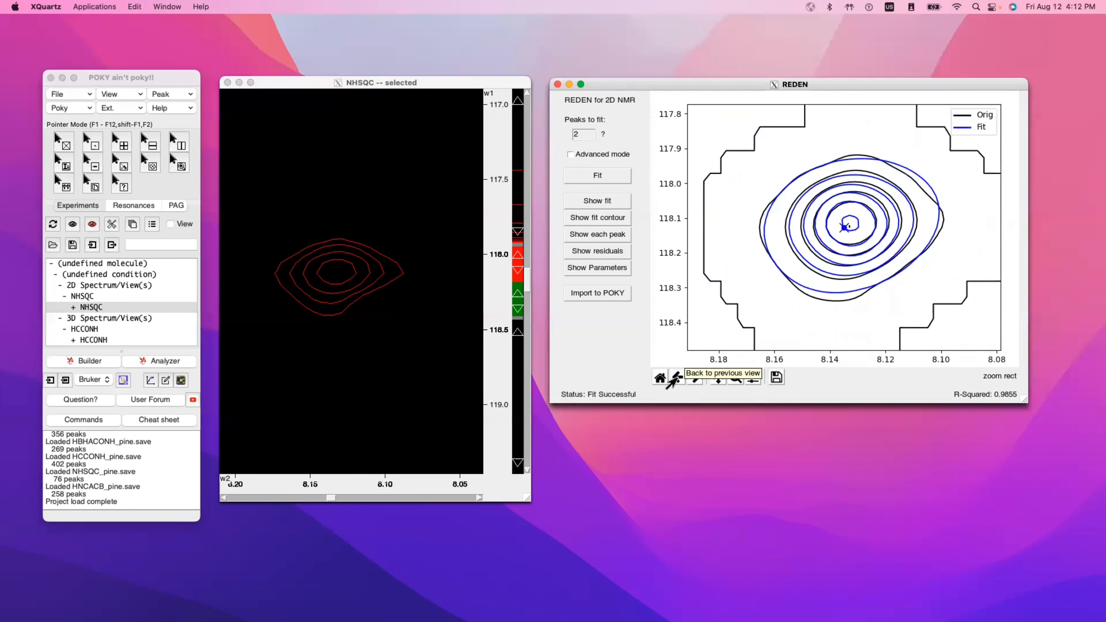
{"action": "left_click", "coordinate": [693, 379]}
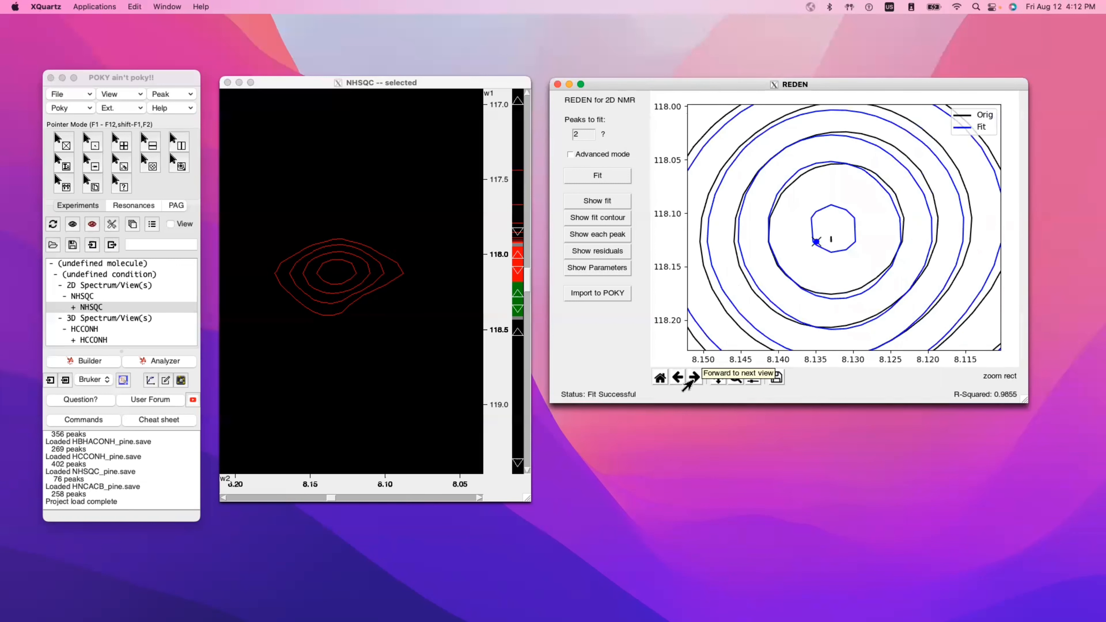
{"action": "left_click", "coordinate": [659, 378]}
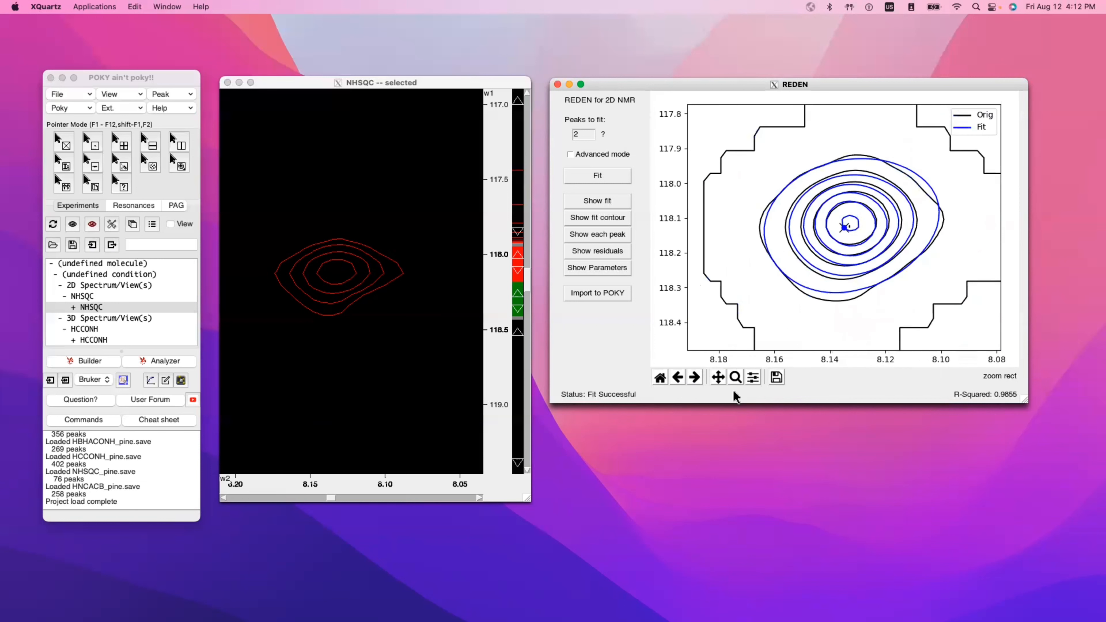
Pan the fit contour plot to shift the contours within the axes
{"action": "left_click", "coordinate": [714, 378]}
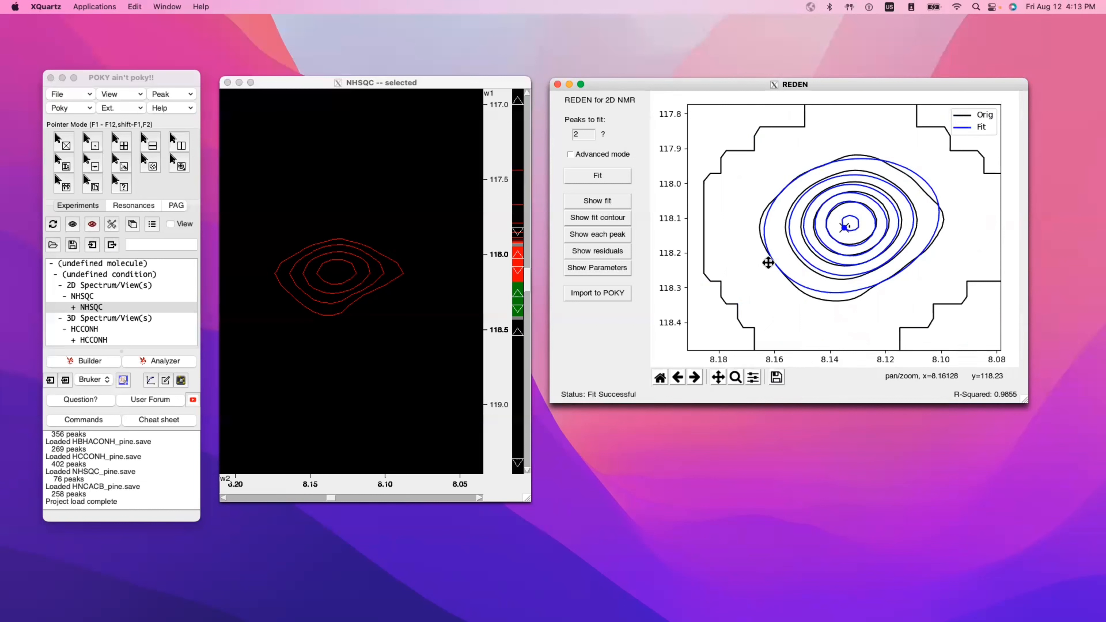
{"action": "left_click_drag", "start_coordinate": [812, 243], "coordinate": [789, 250]}
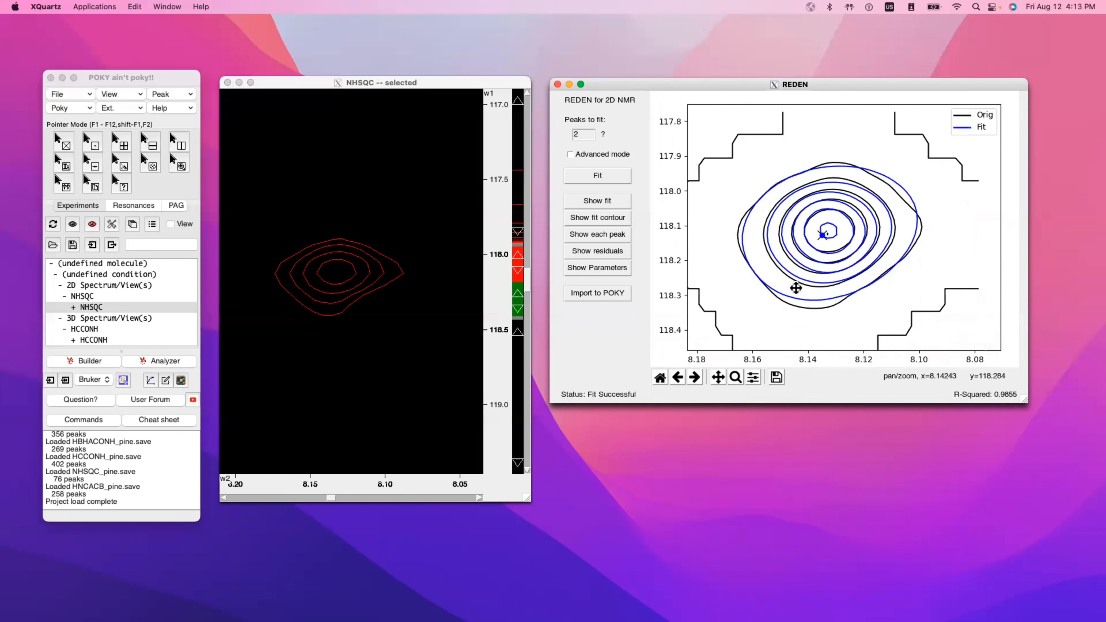
{"action": "mouse_move", "coordinate": [795, 287]}
{"action": "left_mouse_down"}
{"action": "mouse_move", "coordinate": [785, 306]}
{"action": "mouse_move", "coordinate": [785, 297]}
{"action": "left_mouse_up"}
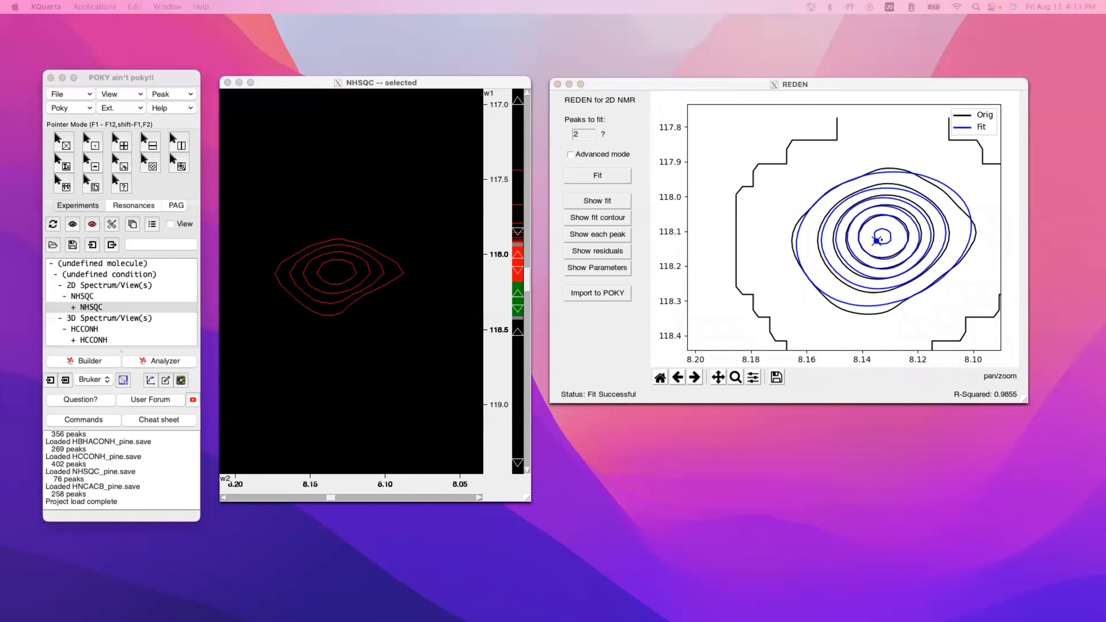
Try contour plot margins of left 0.07, bottom 0.29 and right 0.77, and reset the layout
{"action": "left_click_drag", "start_coordinate": [927, 238], "coordinate": [830, 405]}
{"action": "left_click_drag", "start_coordinate": [702, 441], "coordinate": [752, 463]}
{"action": "left_click_drag", "start_coordinate": [823, 477], "coordinate": [867, 477]}
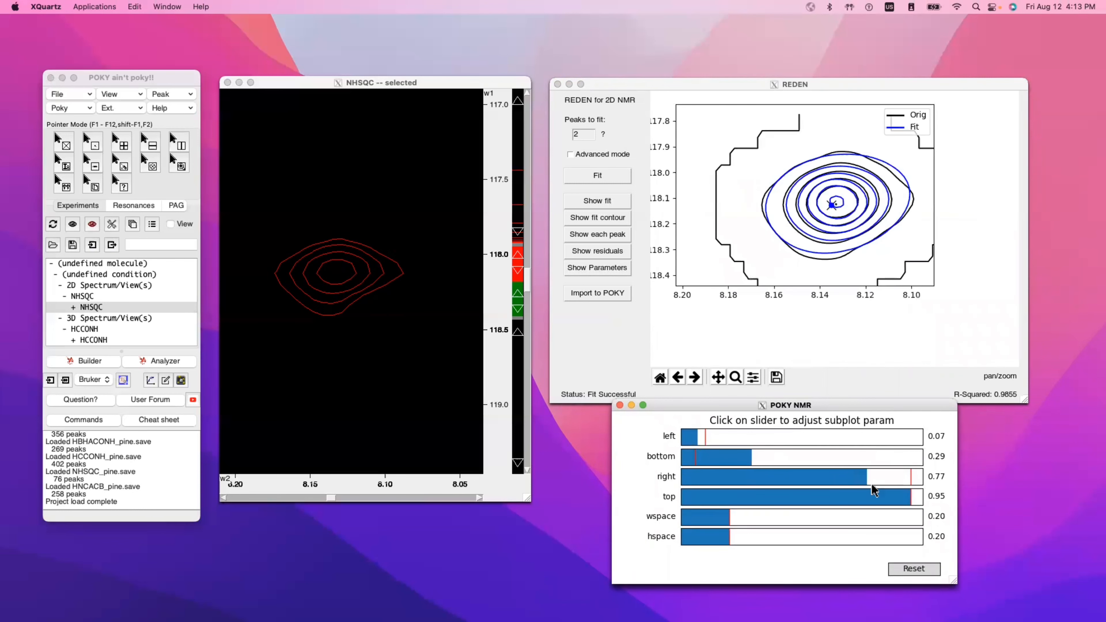
{"action": "left_click", "coordinate": [914, 568]}
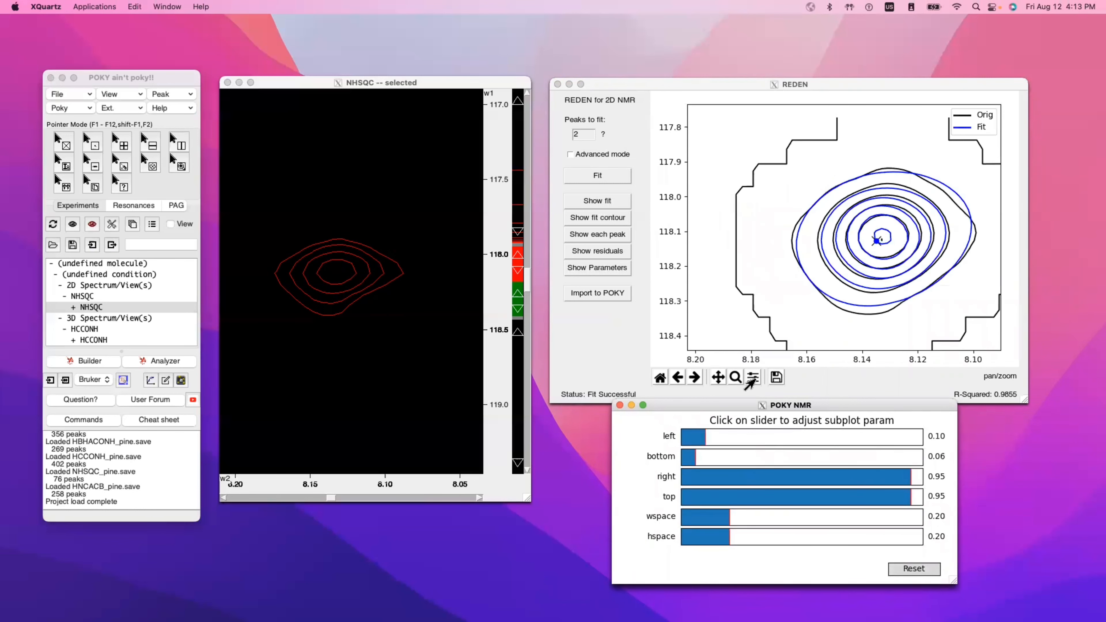
{"action": "left_click", "coordinate": [620, 405]}
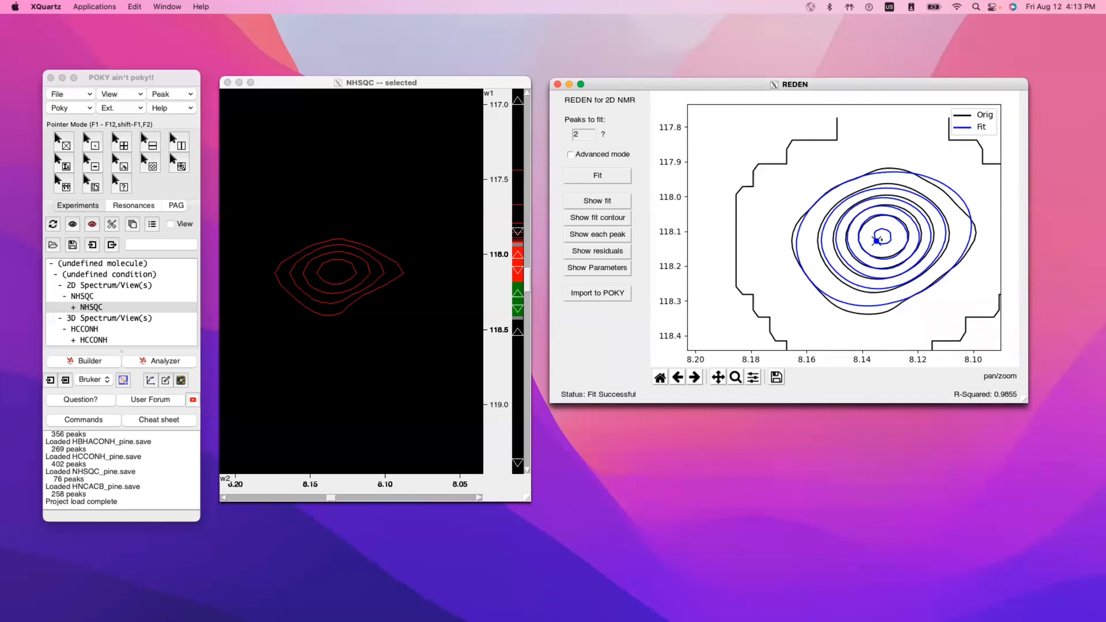
Show each fitted peak separately in 3D and rotate the plot to compare the two peaks
{"action": "left_click", "coordinate": [596, 241]}
{"action": "left_click", "coordinate": [595, 241]}
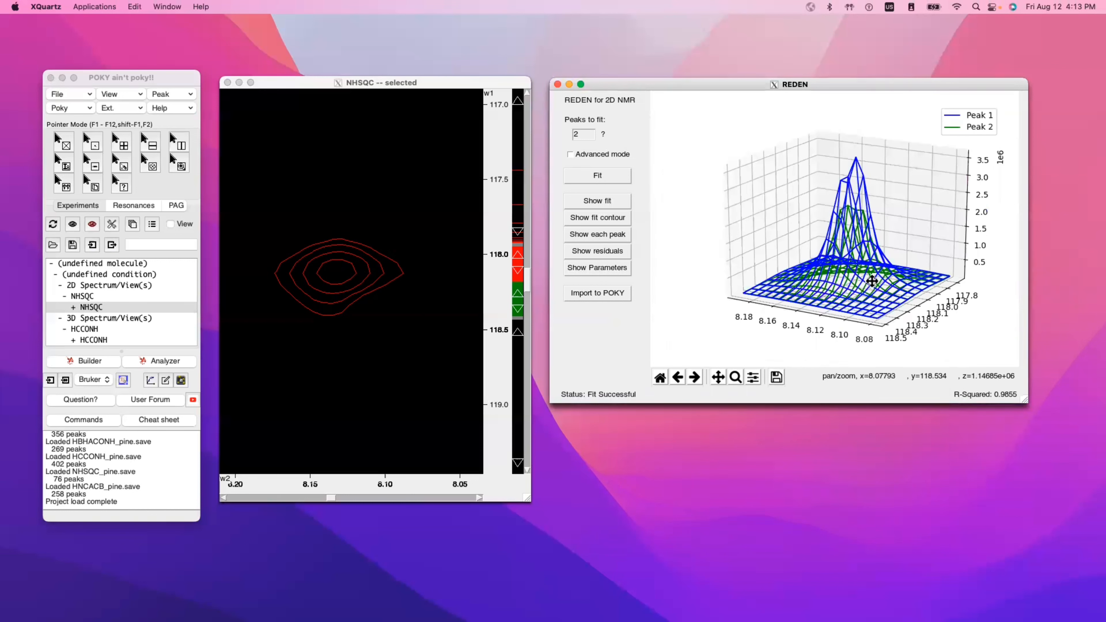
{"action": "left_click_drag", "start_coordinate": [871, 279], "coordinate": [943, 285]}
{"action": "left_click_drag", "start_coordinate": [737, 286], "coordinate": [655, 283]}
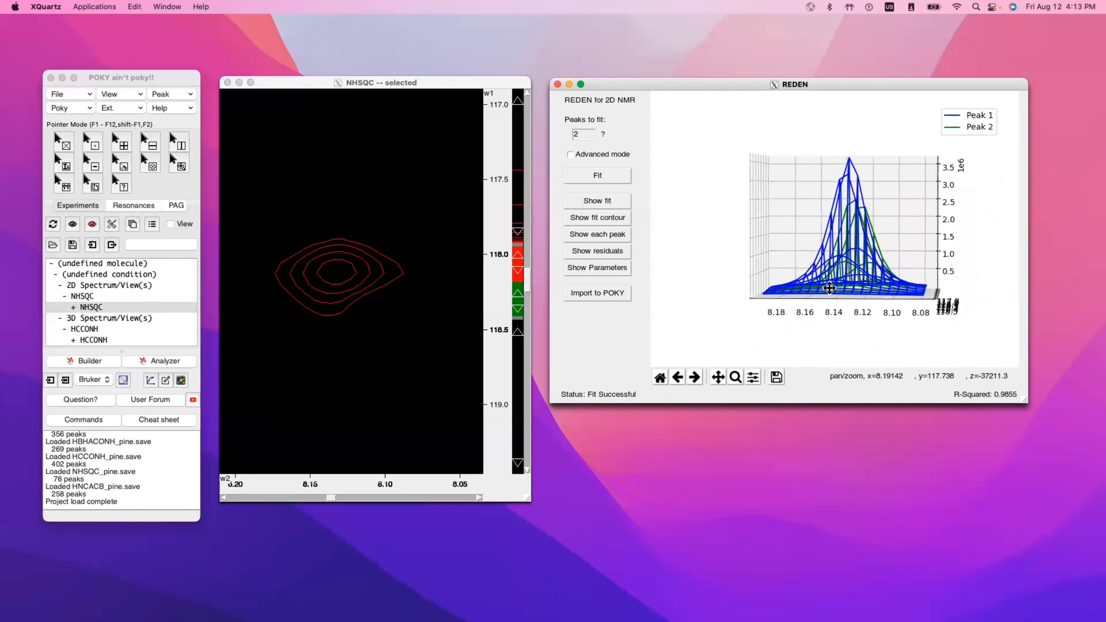
{"action": "left_click_drag", "start_coordinate": [850, 289], "coordinate": [955, 285]}
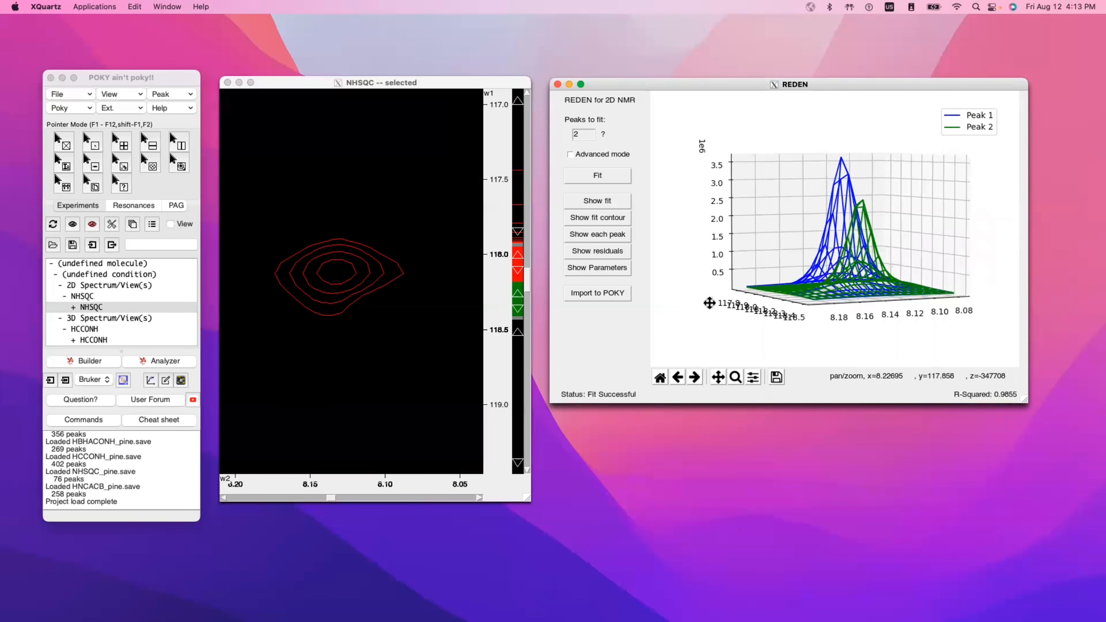
Review the fit parameters of both peaks and close the parameter window
{"action": "left_click", "coordinate": [609, 269]}
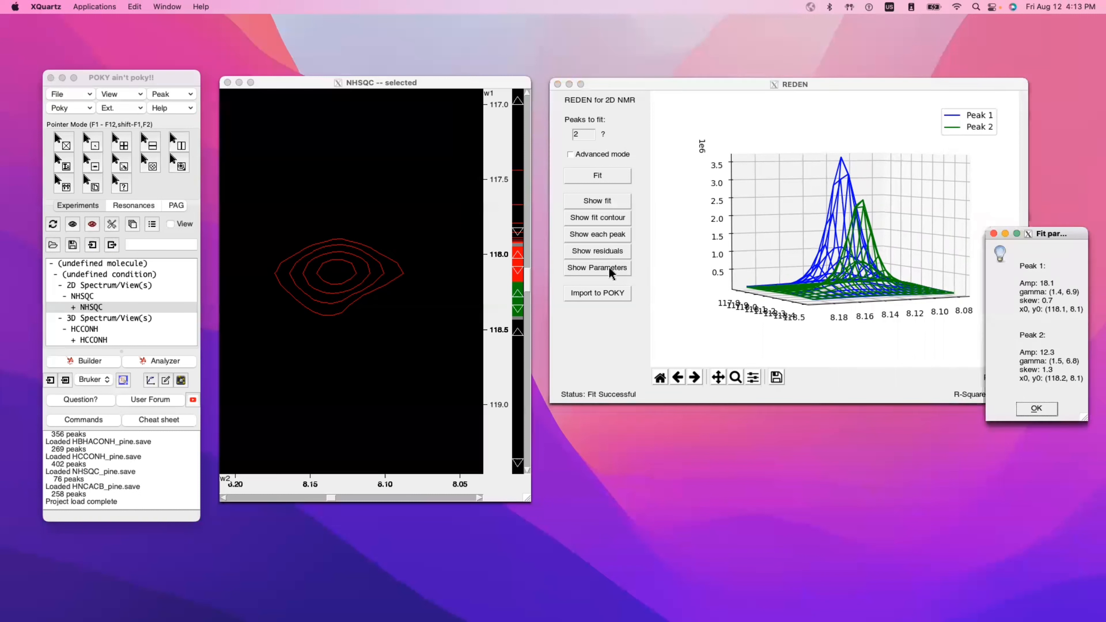
{"action": "left_click_drag", "start_coordinate": [1031, 238], "coordinate": [577, 168]}
{"action": "left_click_drag", "start_coordinate": [625, 354], "coordinate": [680, 360]}
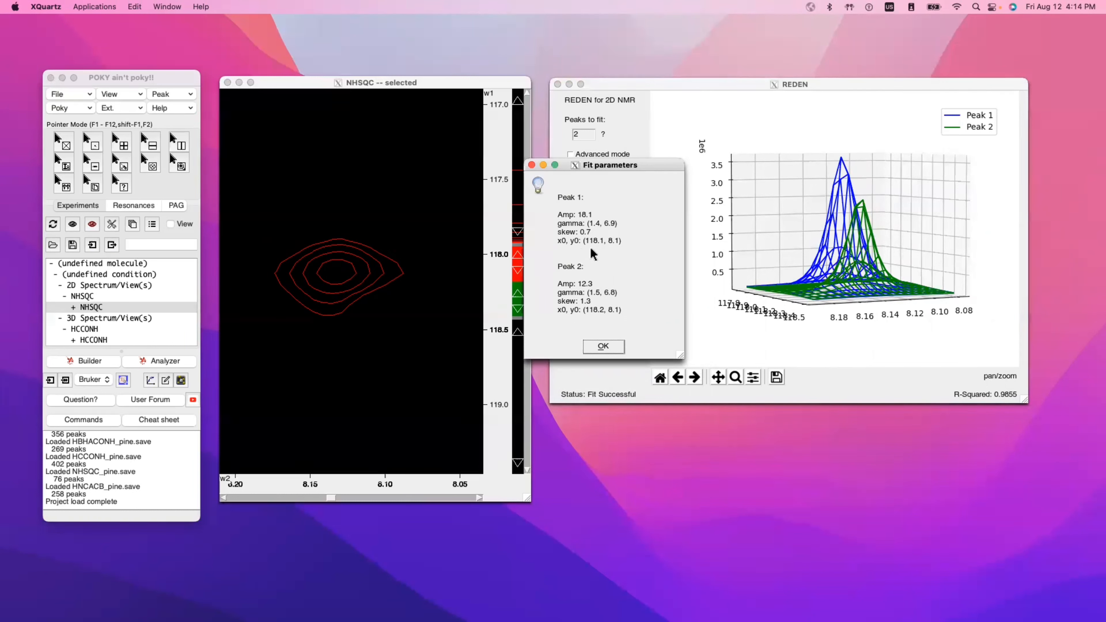
{"action": "left_click", "coordinate": [603, 347]}
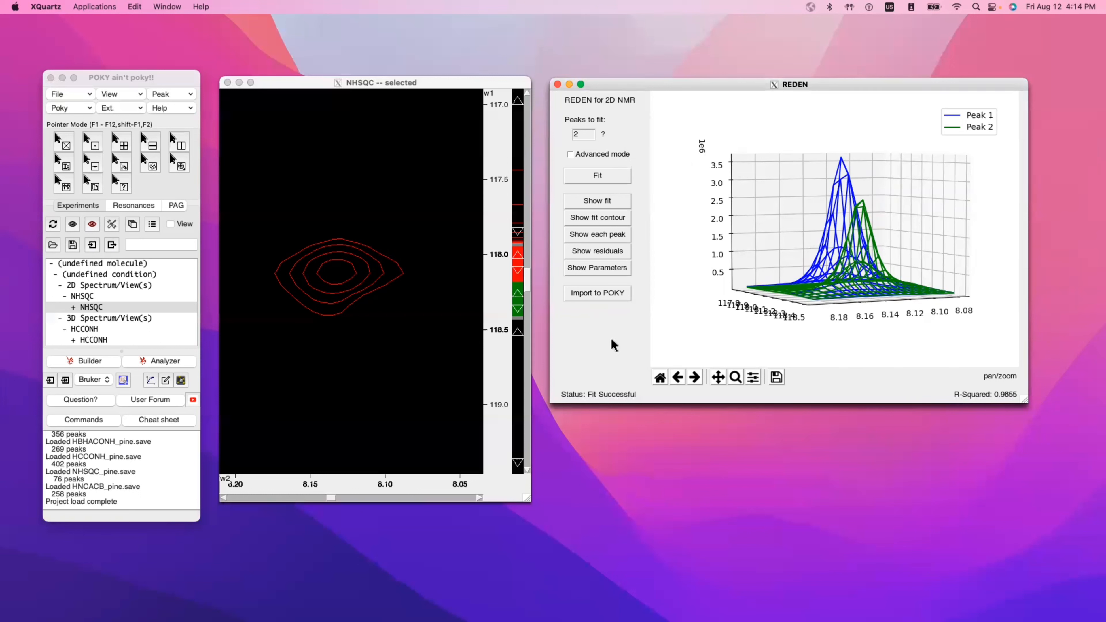
Import the two fitted peaks into the NHSQC spectrum in POKY
{"action": "left_click", "coordinate": [603, 295]}
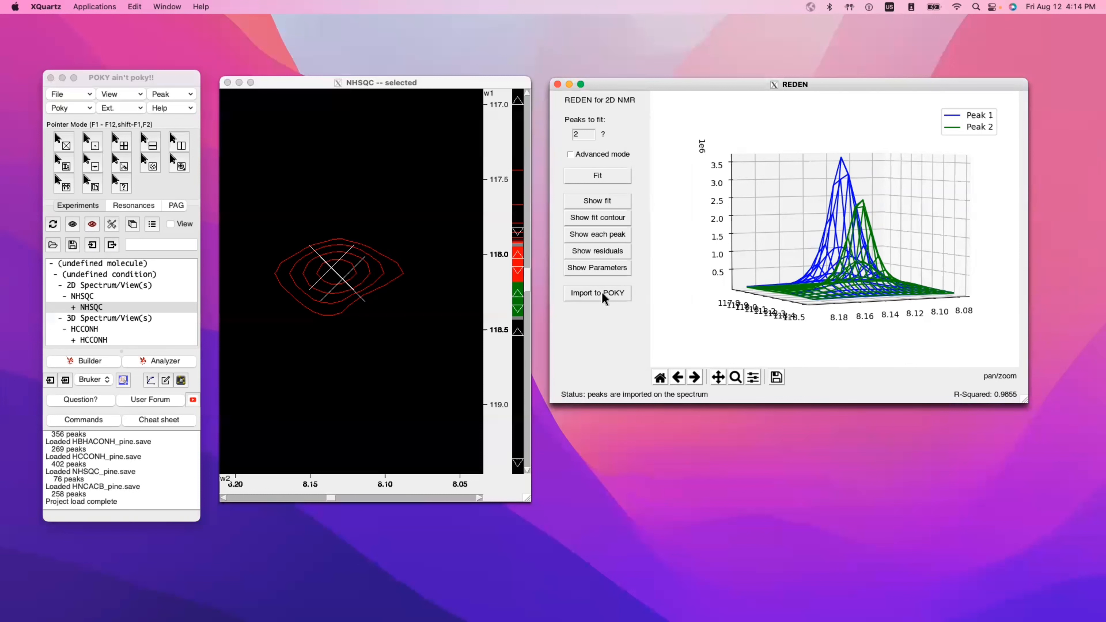